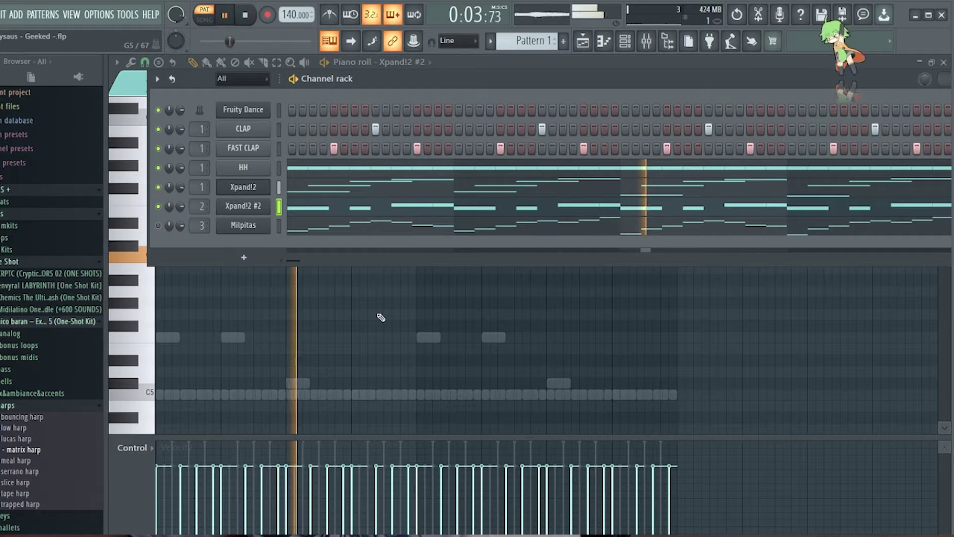
Toggle the channel rack, close the Milpitas plugin window and bring up its piano roll notes.
key("F6")
left_click(625, 41)
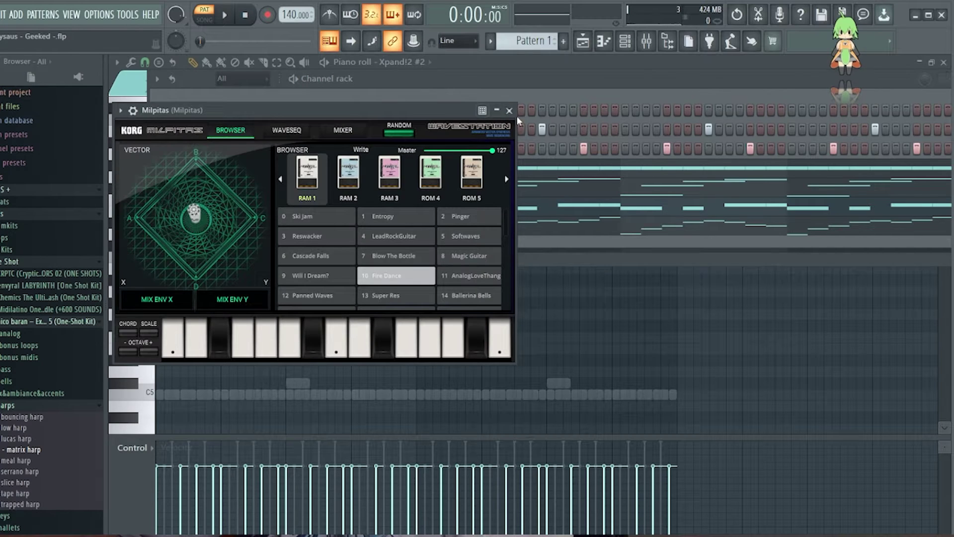
left_click(509, 111)
left_click(325, 227)
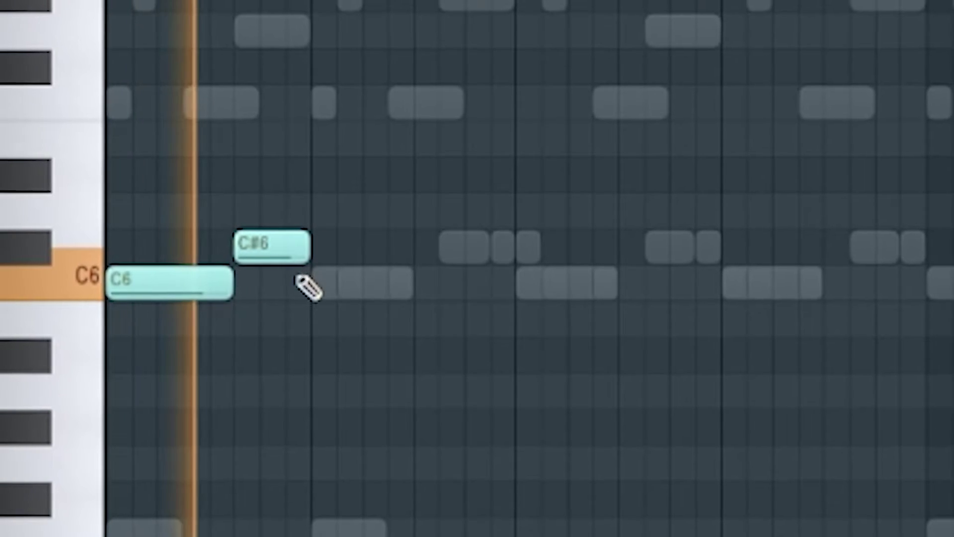
Draw the miniKORG lead with C6, C#6 and G#6 notes, removing the older notes from bar 3 onward.
left_click(315, 282)
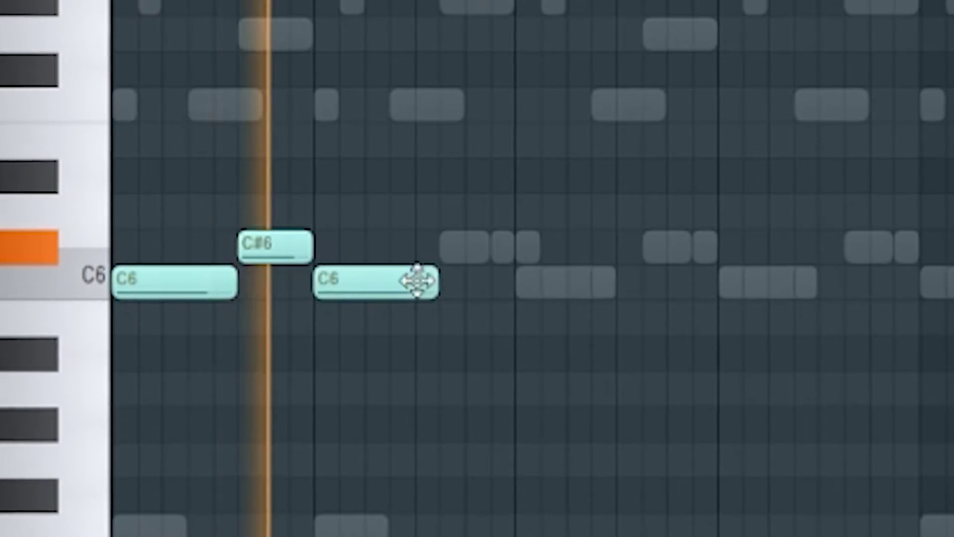
left_click(447, 246)
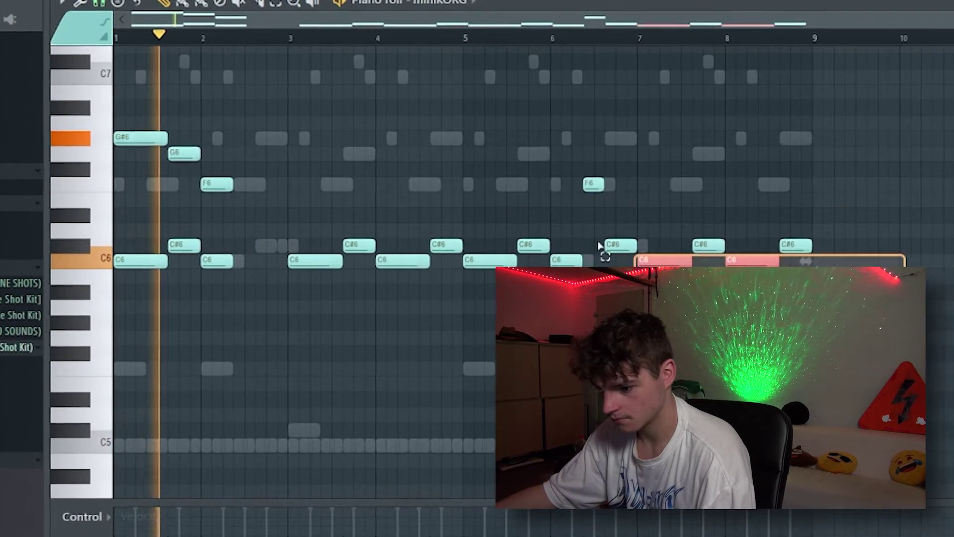
left_click_drag(920, 393, 336, 192)
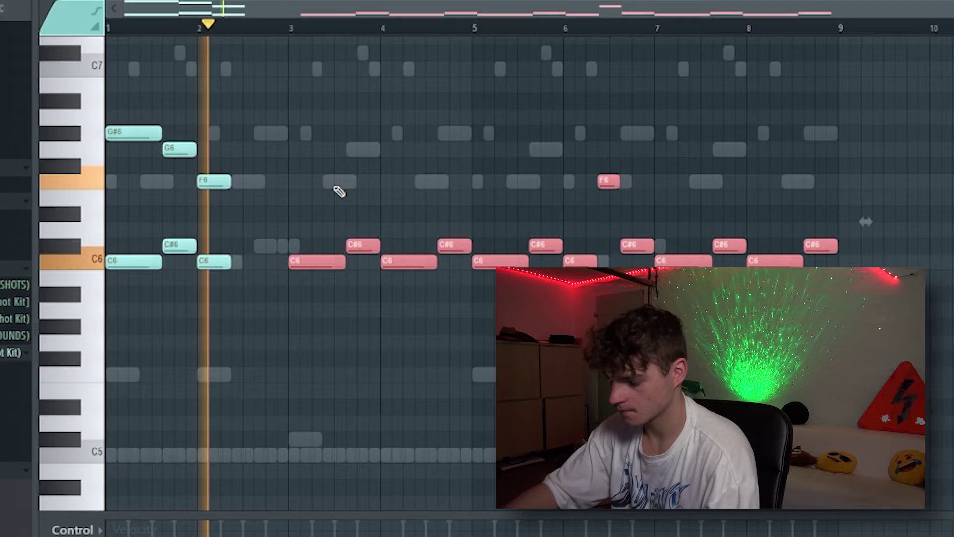
key("Delete")
left_click(257, 125)
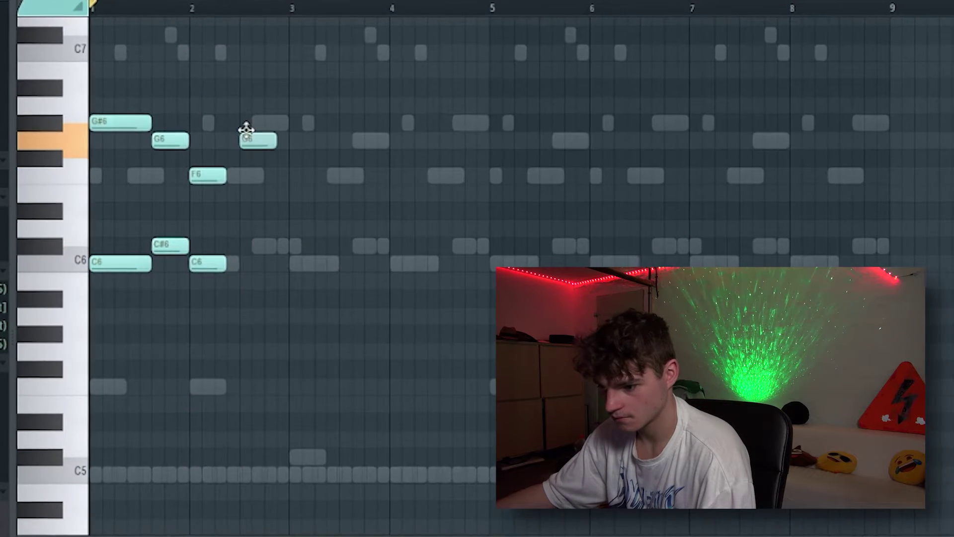
left_click_drag(257, 246, 312, 246)
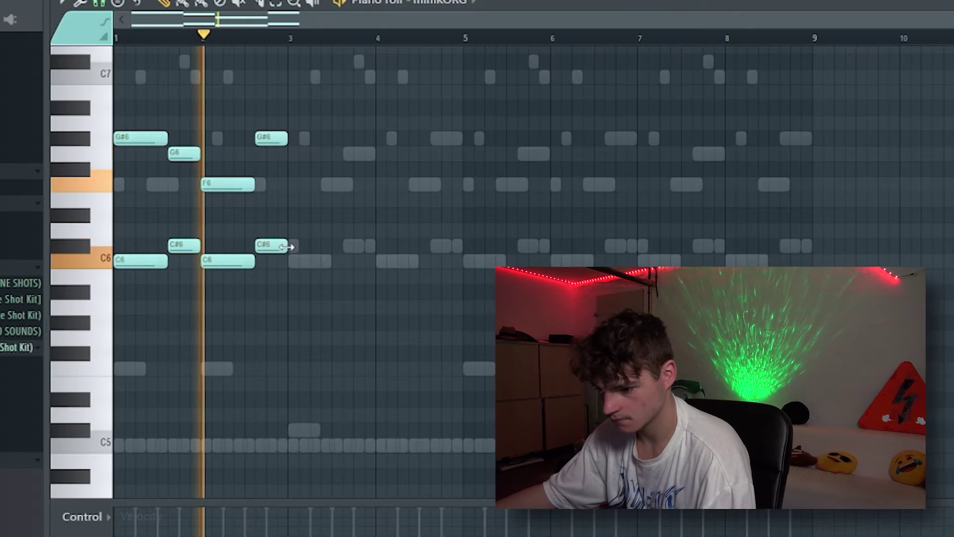
Duplicate the lead melody twice with Ctrl+B and return to the channel rack.
key("ctrl+b")
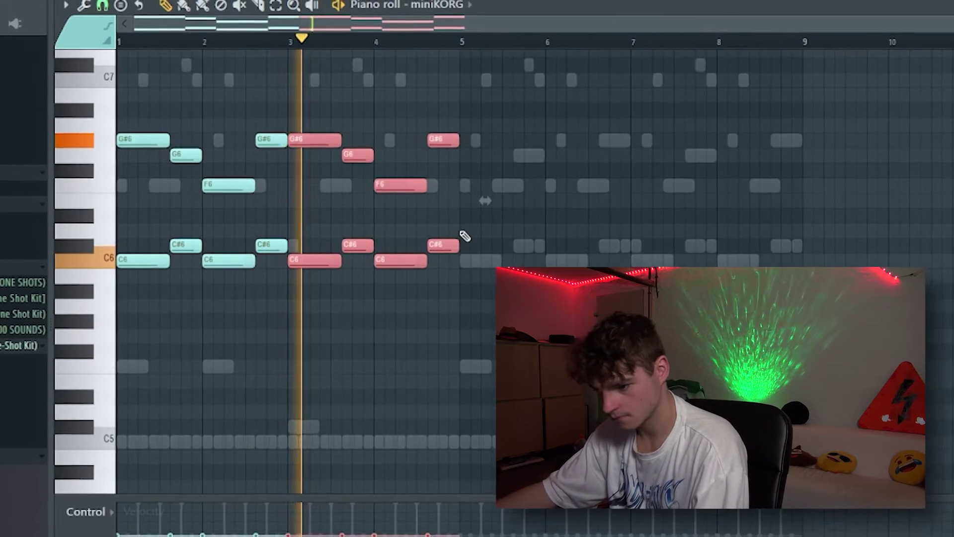
key("ctrl+b")
key("ctrl+d")
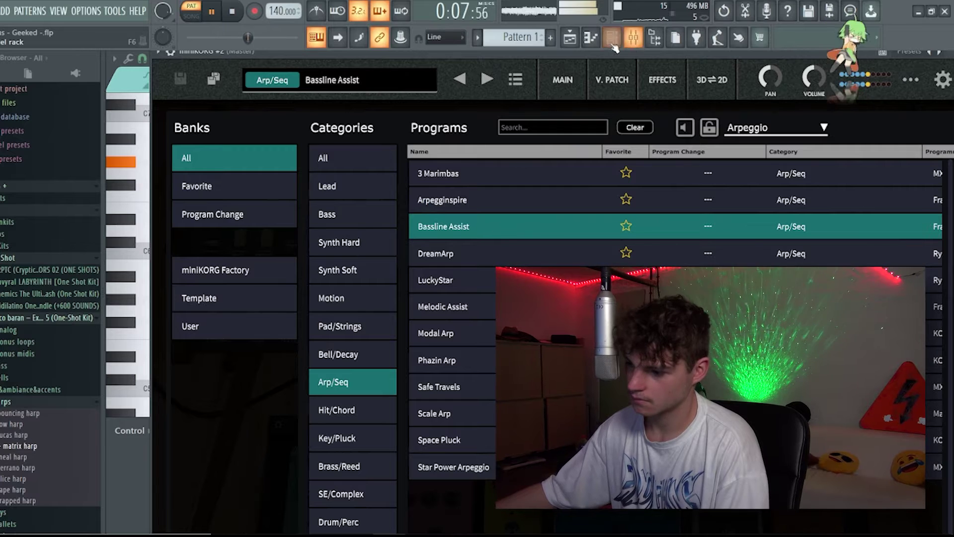
left_click(611, 43)
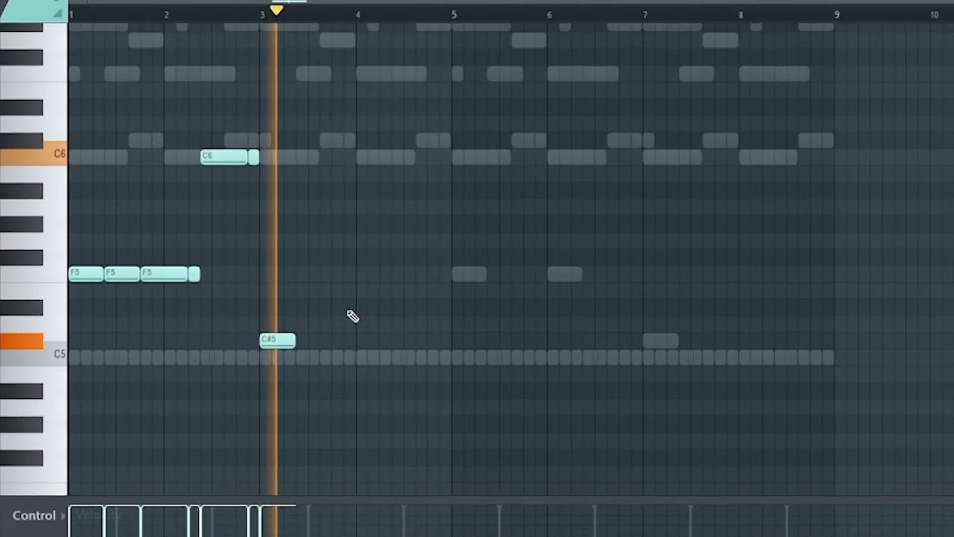
Add a C#5 note, close the thrasher spinz 808 settings, play the beat and reopen the 808 channel.
left_click(322, 340)
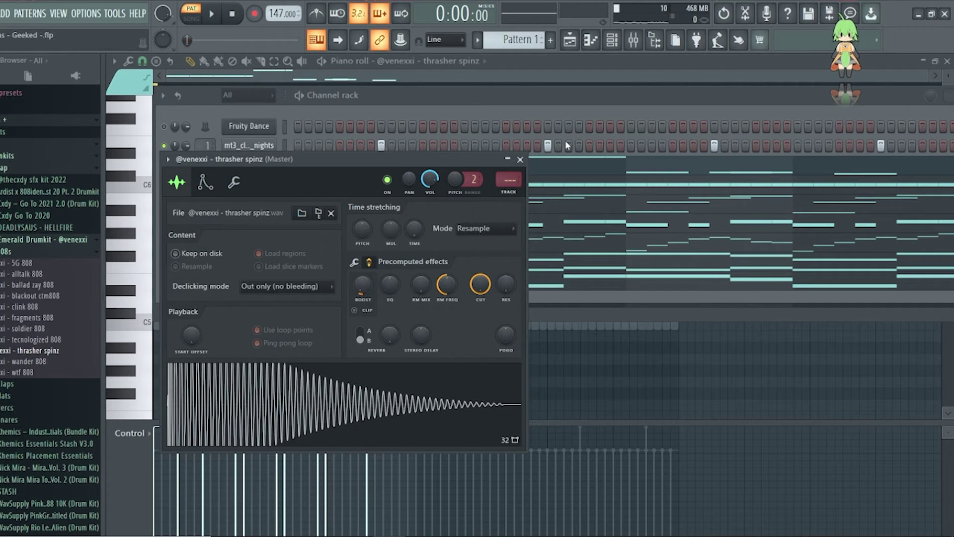
left_click(520, 159)
key("space")
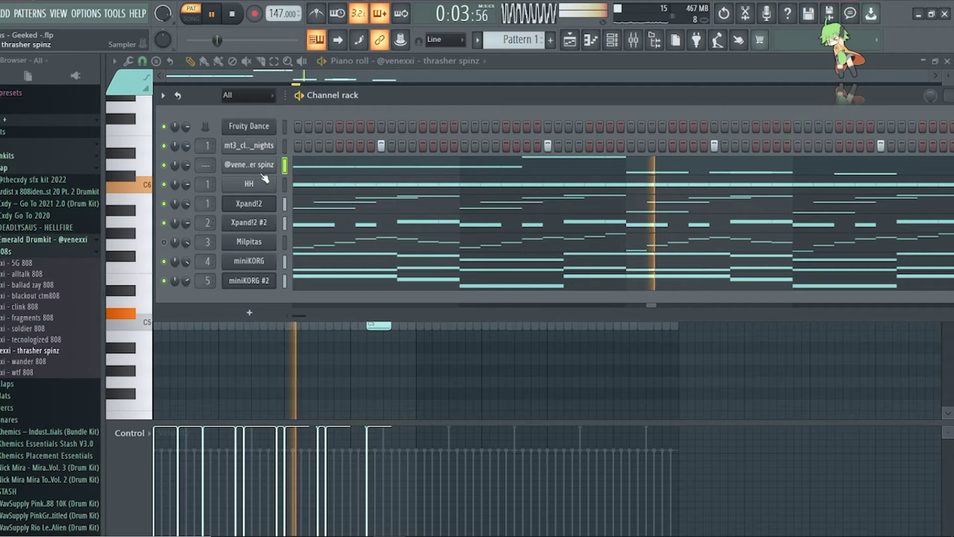
left_click(253, 162)
left_click(344, 94)
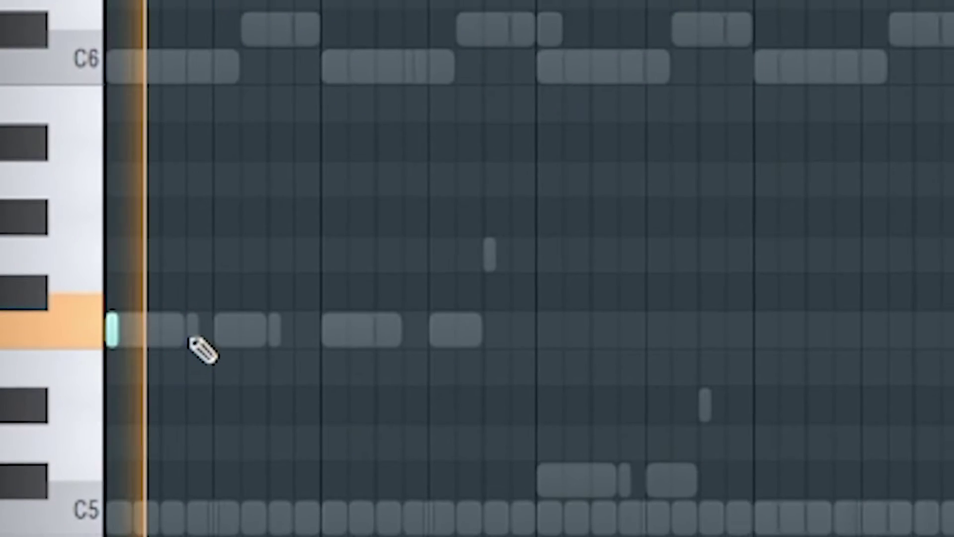
Draw F5 and C5 notes into the blackout ctm808 pattern and select all the 808 notes.
left_click(184, 329)
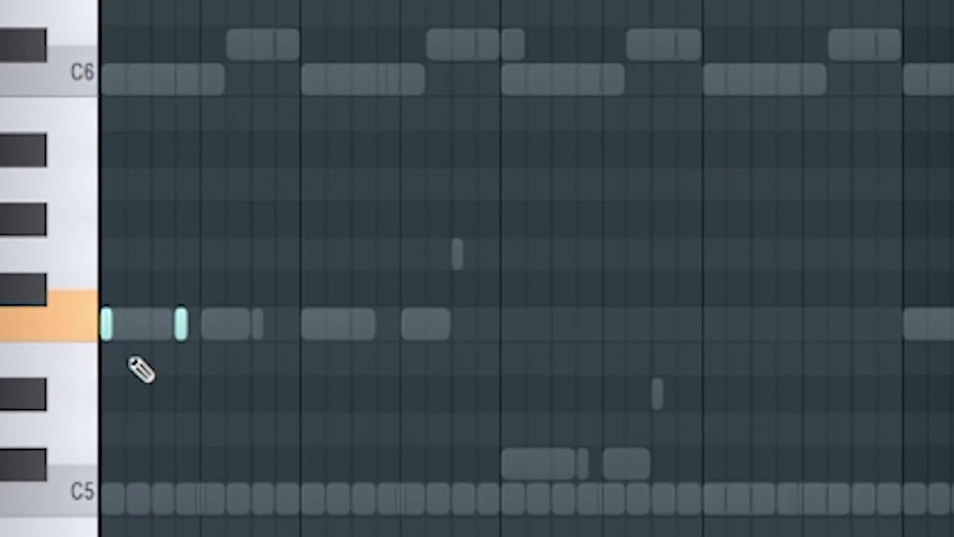
left_click(395, 321)
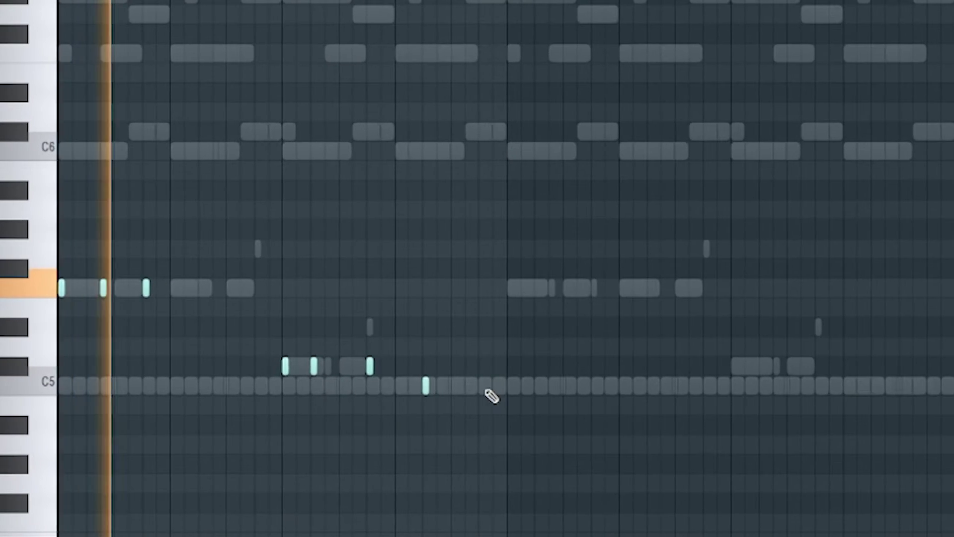
left_click(465, 386)
key("ctrl+a")
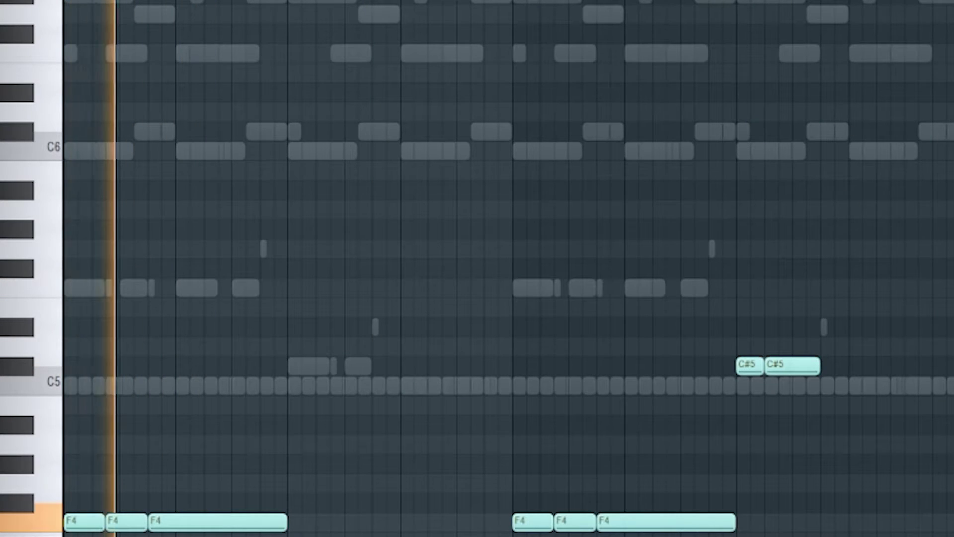
Bring up the blackout ctm808 channel's volume envelope settings from the channel rack.
key("F6")
left_click(250, 185)
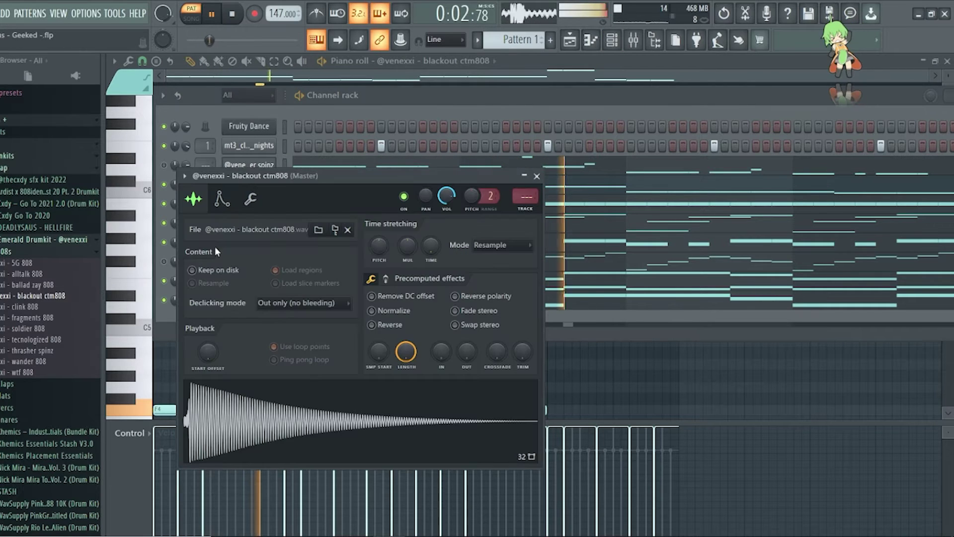
left_click(221, 198)
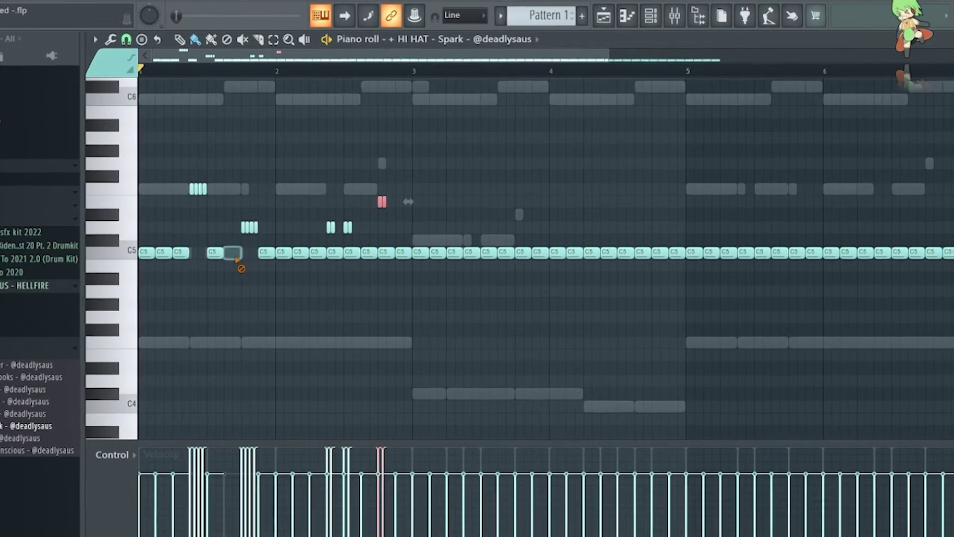
Remove a C5 hi-hat note, select all hats for levelling, and enable two open hat steps in the rack.
right_click(234, 254)
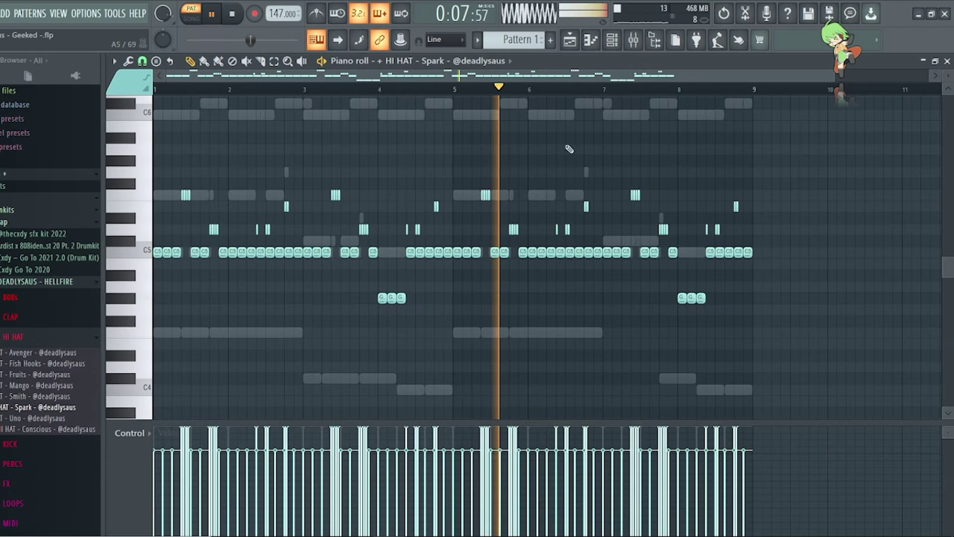
key("ctrl+a")
scroll(535, 179, "down", 3)
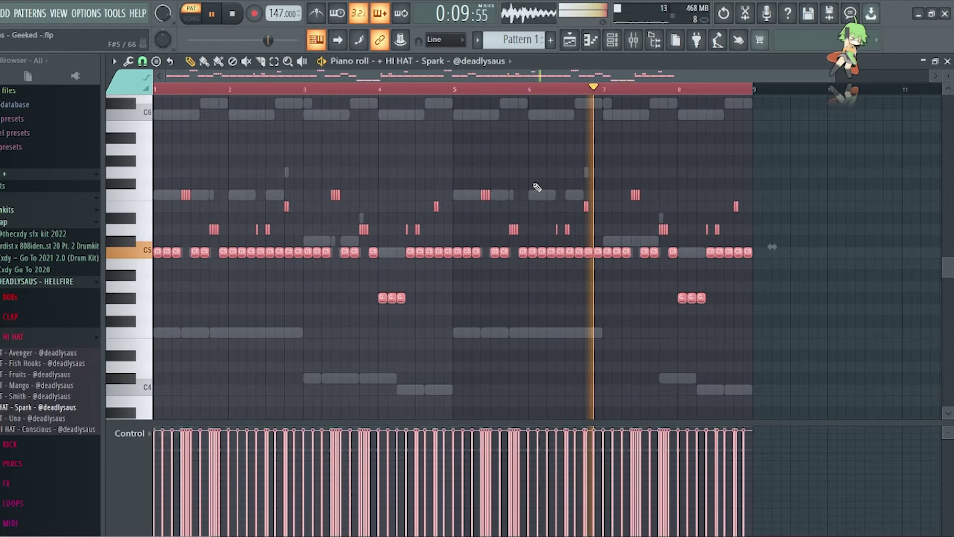
left_click(611, 40)
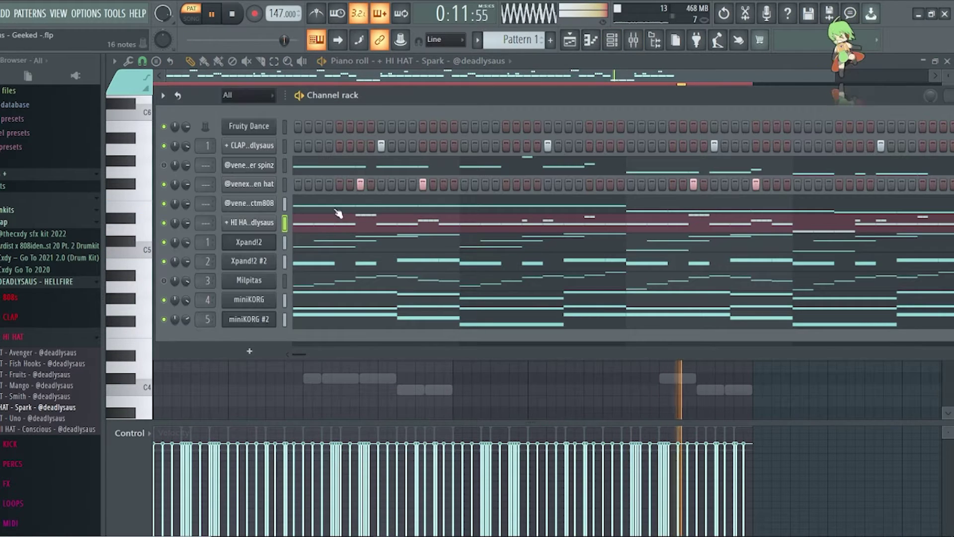
left_click(420, 191)
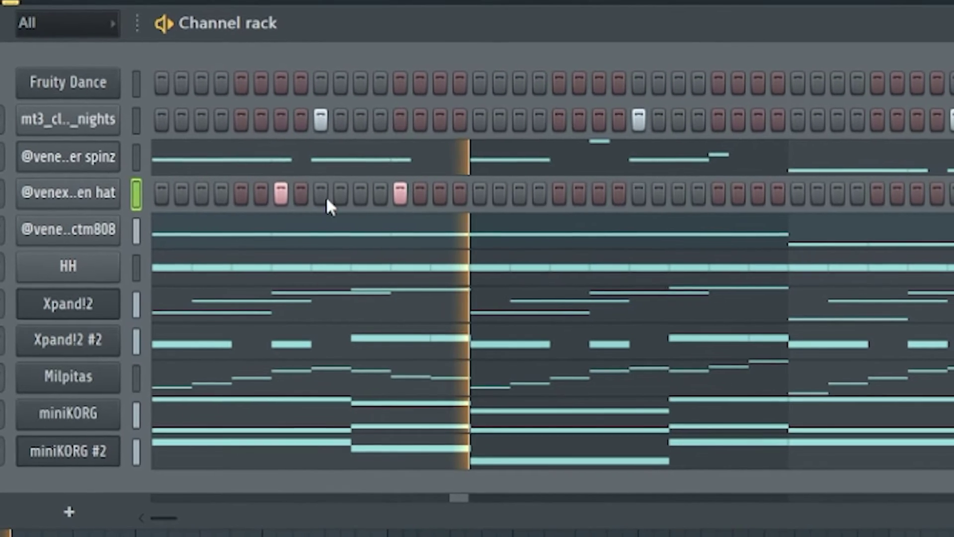
left_click(885, 196)
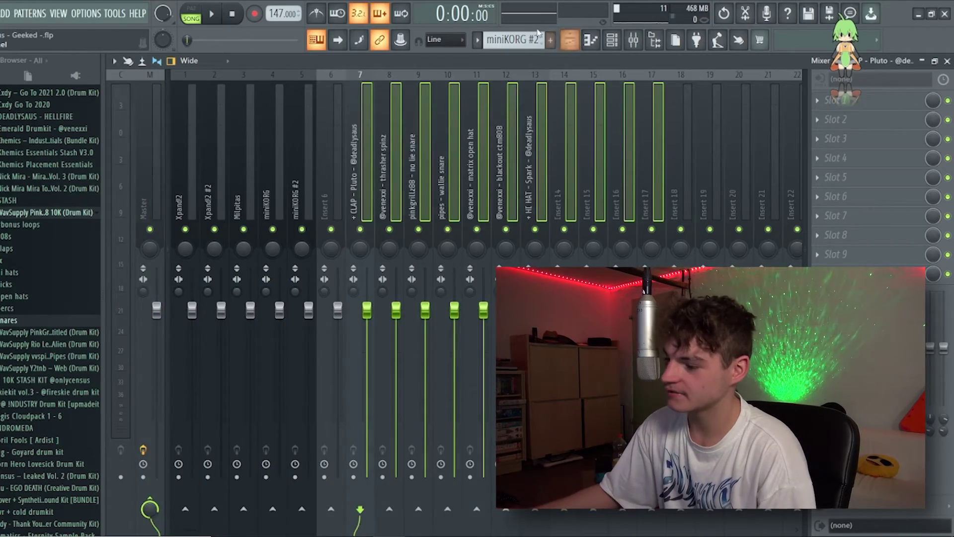
Clear the drum clips and first miniKORG clip from the playlist intro so they enter at bar 9.
key("F5")
left_click_drag(343, 327, 350, 78)
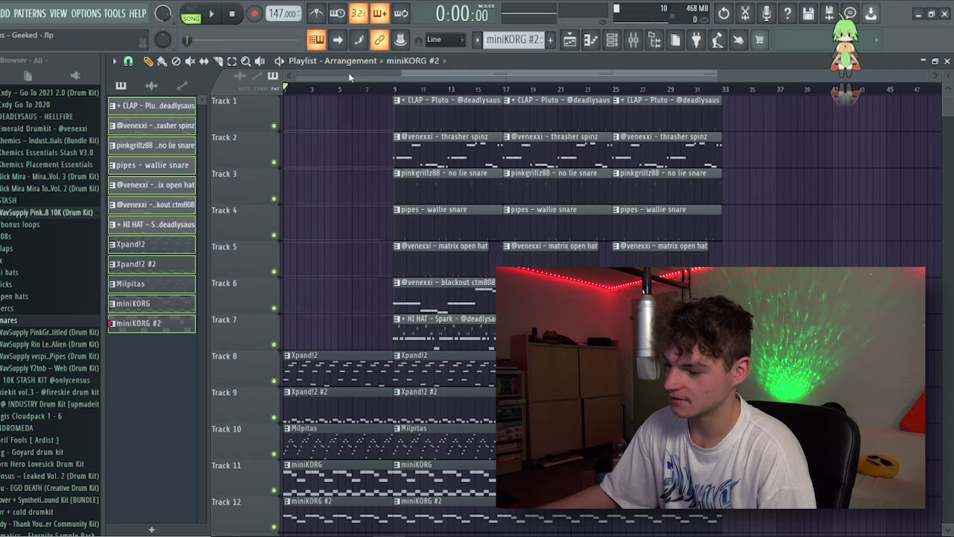
scroll(335, 232, "down", 5)
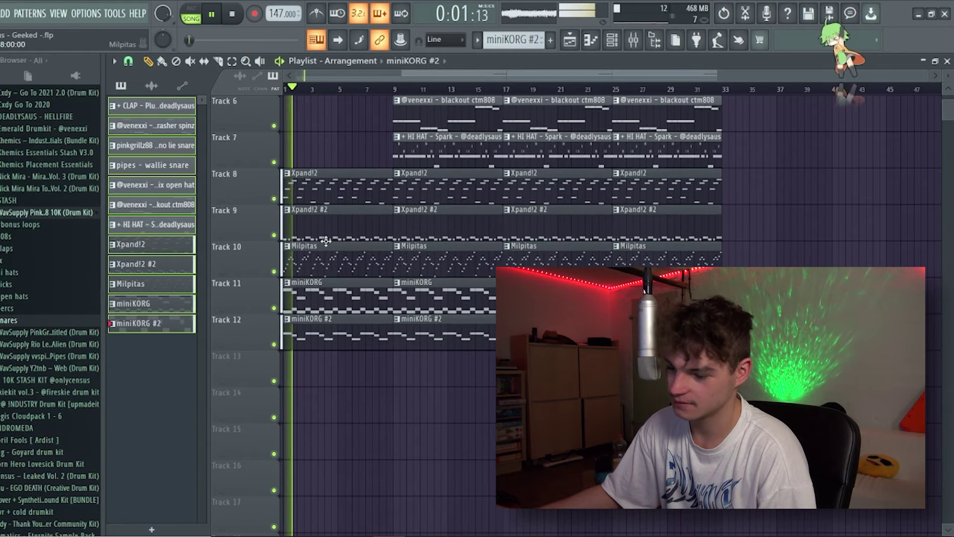
left_click_drag(321, 266, 326, 297)
scroll(322, 326, "up", 2)
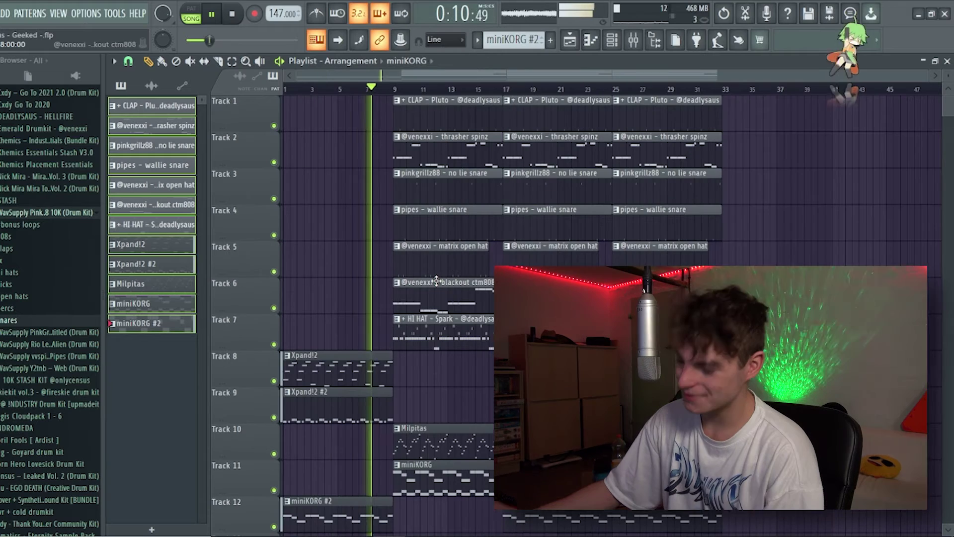
left_click(15, 216)
scroll(30, 224, "up", 2)
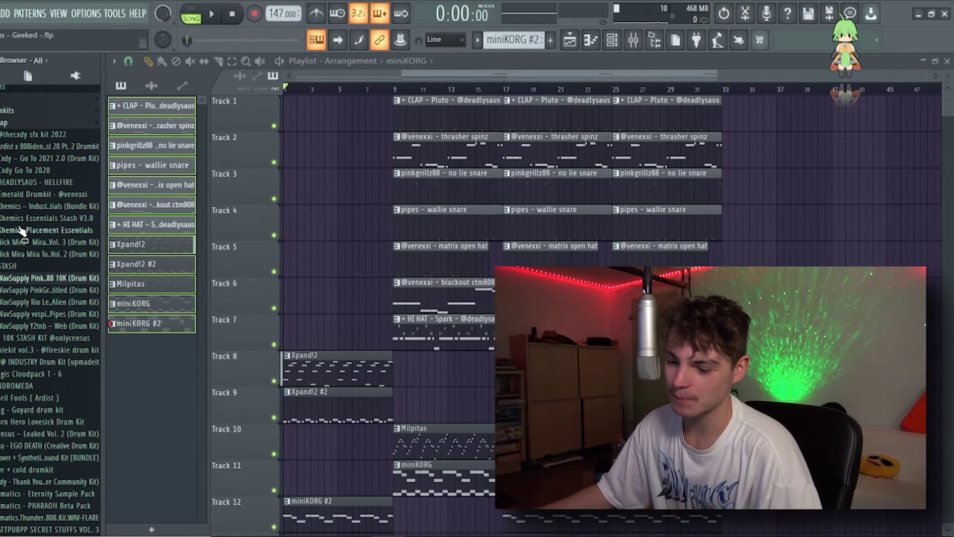
Place the Chemics riser before bar 9 and bring up the tick-tock drum fill's settings.
left_click(23, 233)
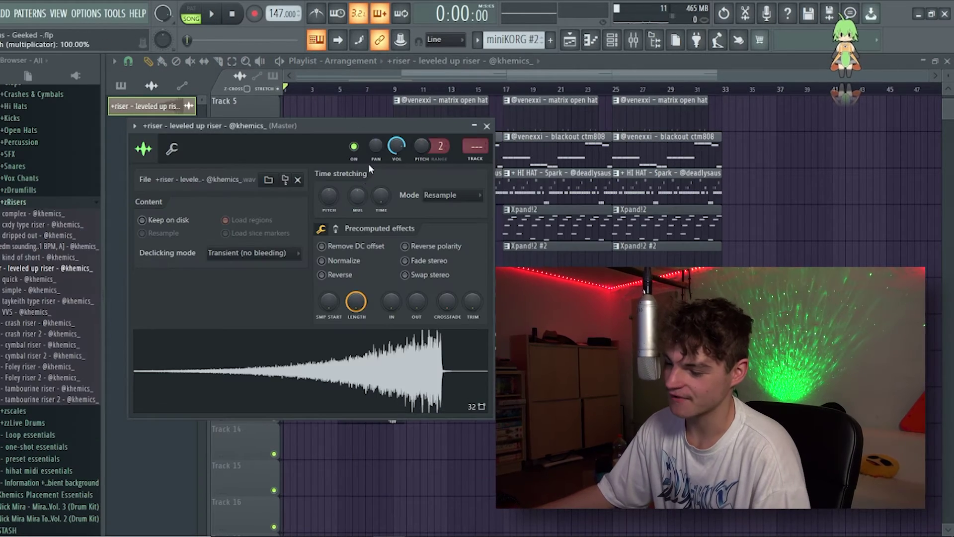
left_click_drag(387, 128, 350, 68)
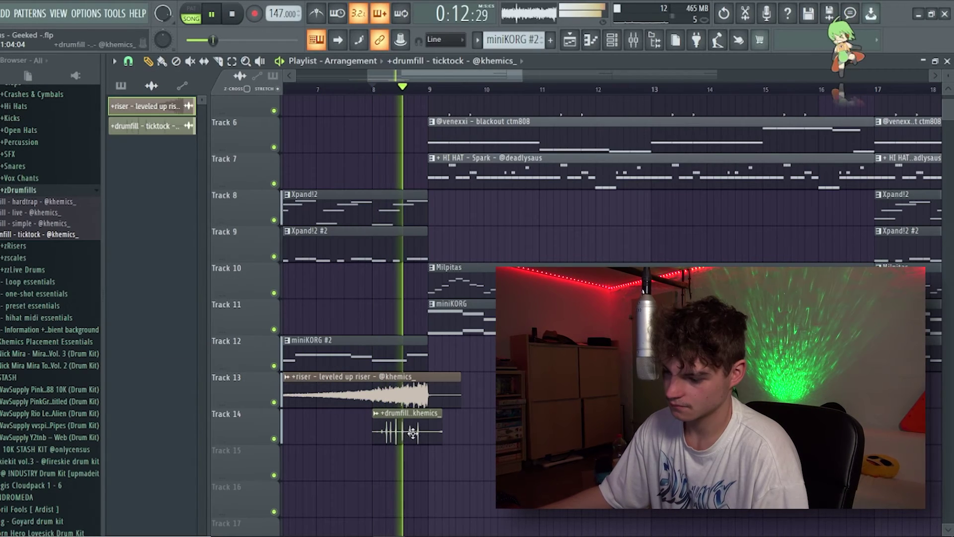
scroll(441, 457, "up", 3, "ctrl")
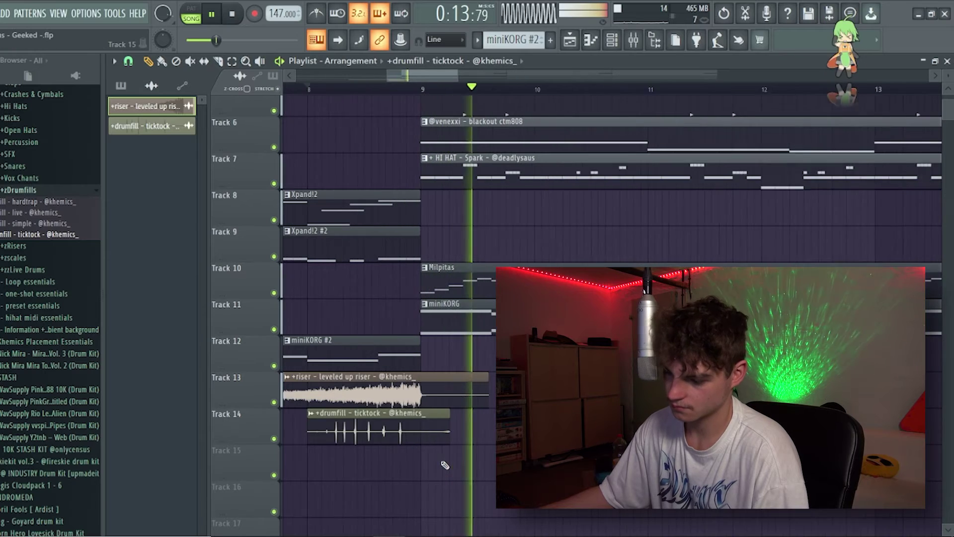
double_click(428, 439)
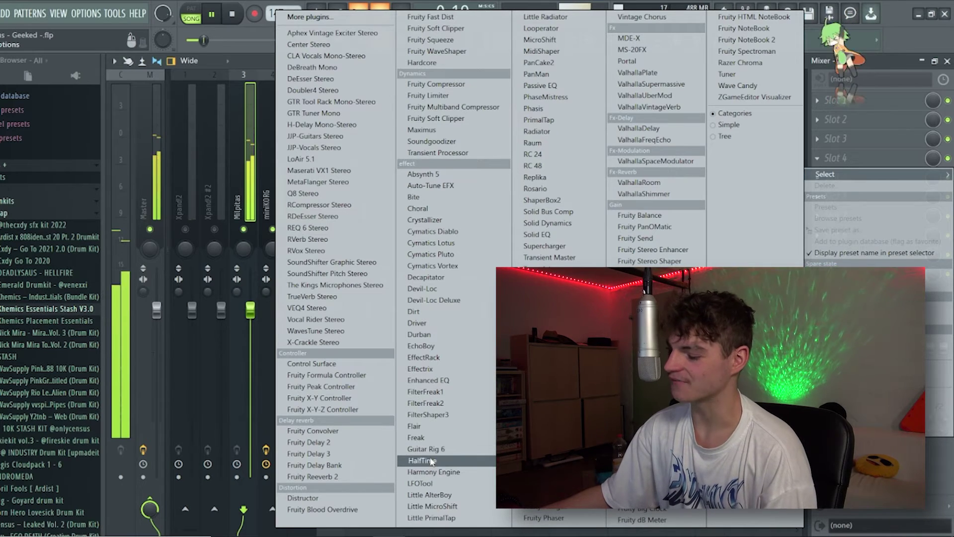
Load the HalfTime effect onto the Milpitas mixer insert and close its window.
left_click(432, 461)
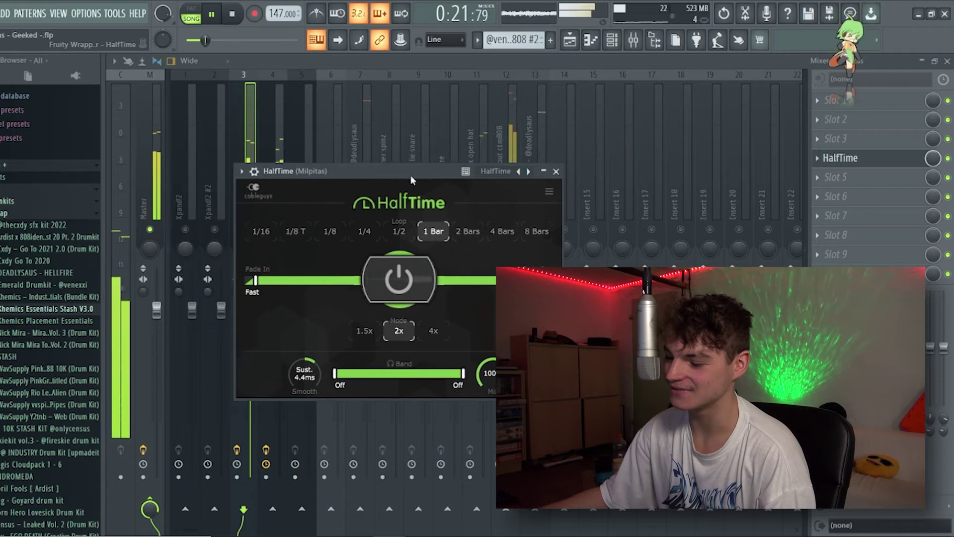
left_click(482, 159)
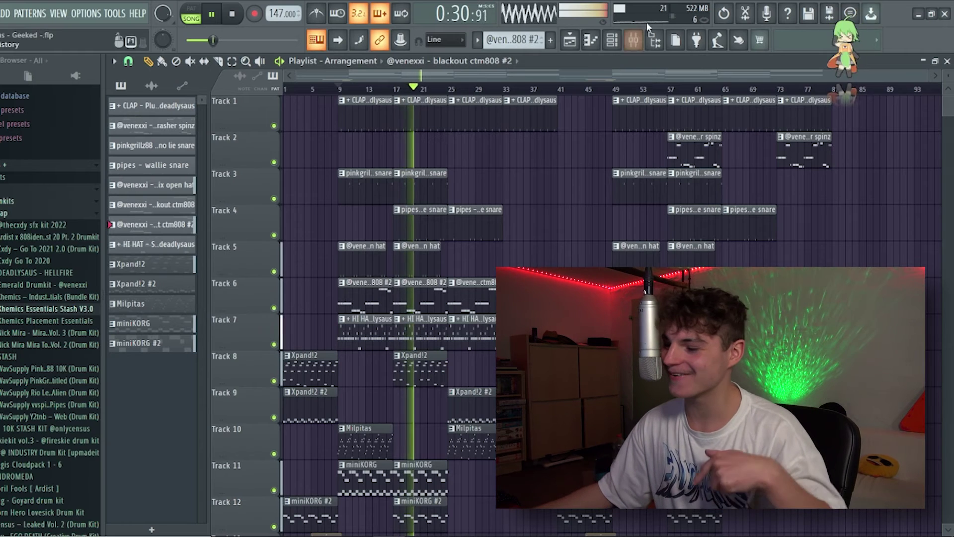
Select the wallie snare mixer insert and delete the pinkgrillz snare clips on Track 3.
left_click(633, 42)
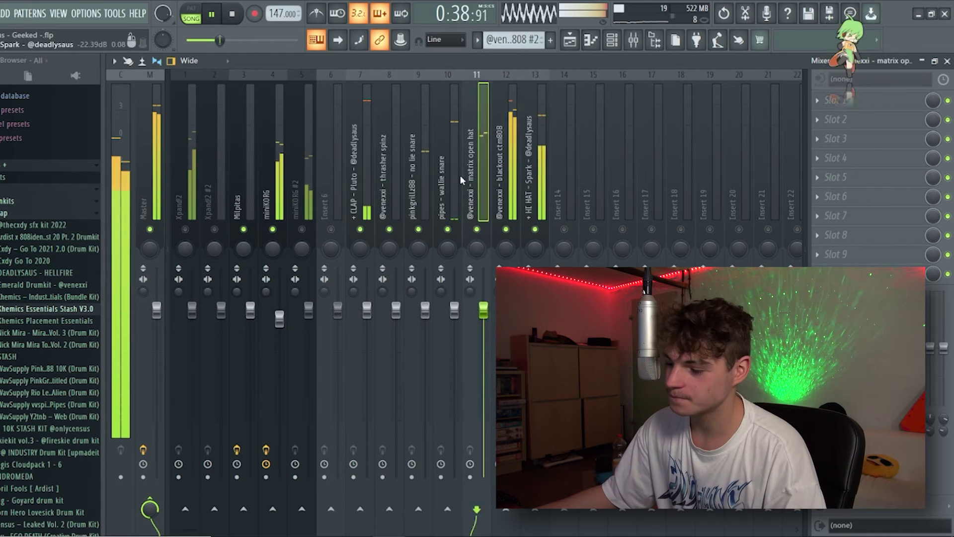
left_click(454, 202)
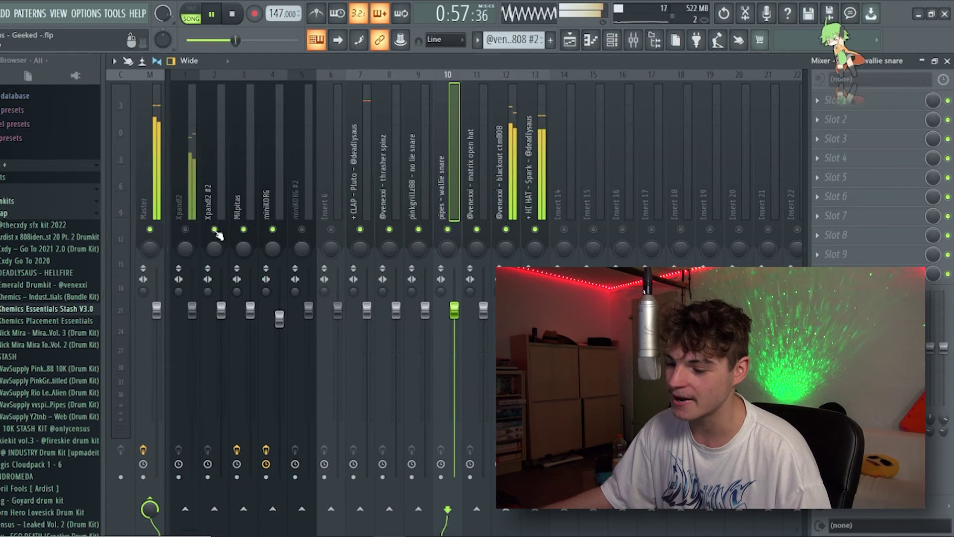
right_click(365, 179)
right_click(421, 179)
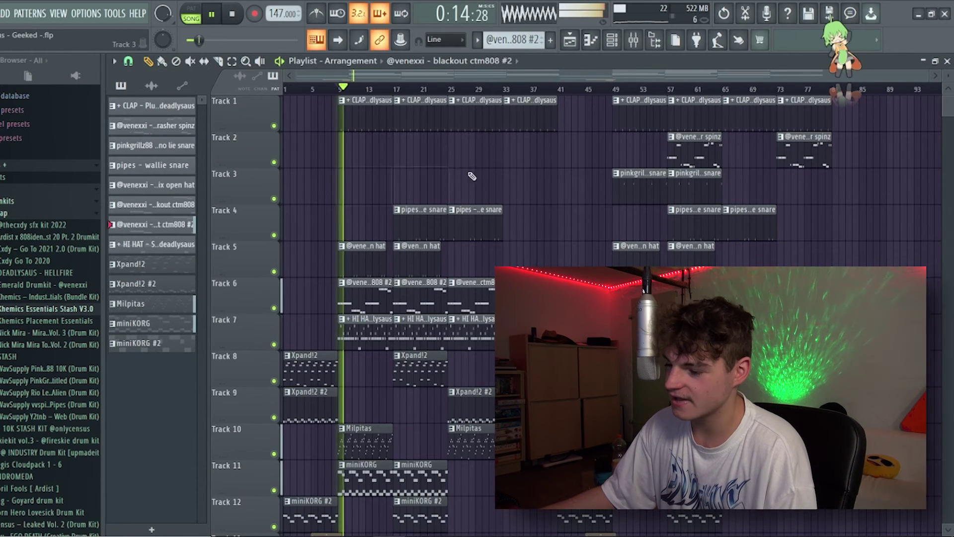